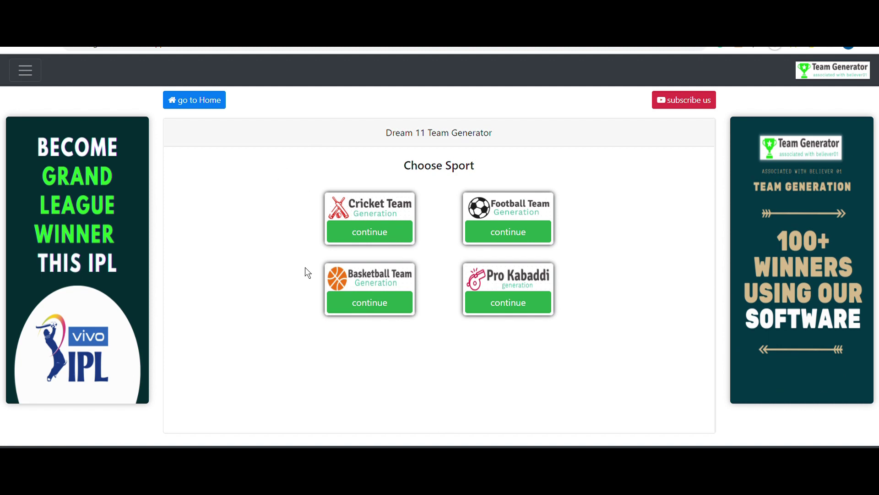
Start a cricket team generation for the Dream11 fantasy app and choose the IPL series.
click(369, 231)
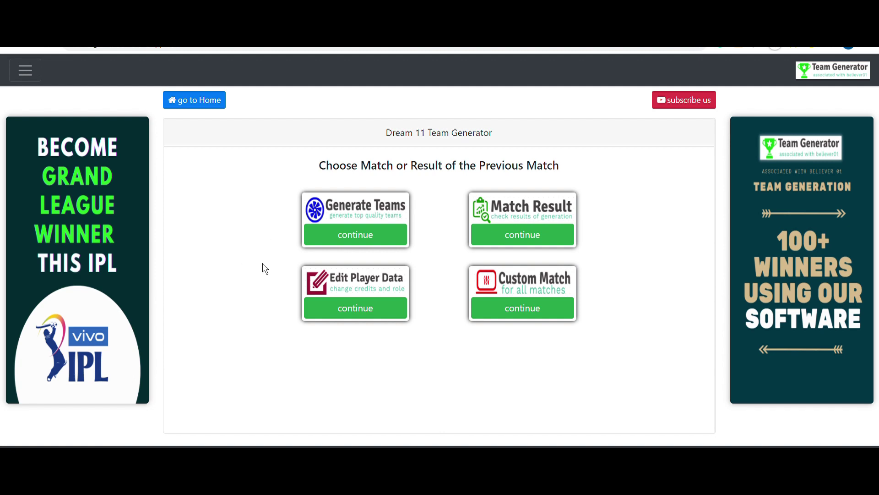
click(357, 235)
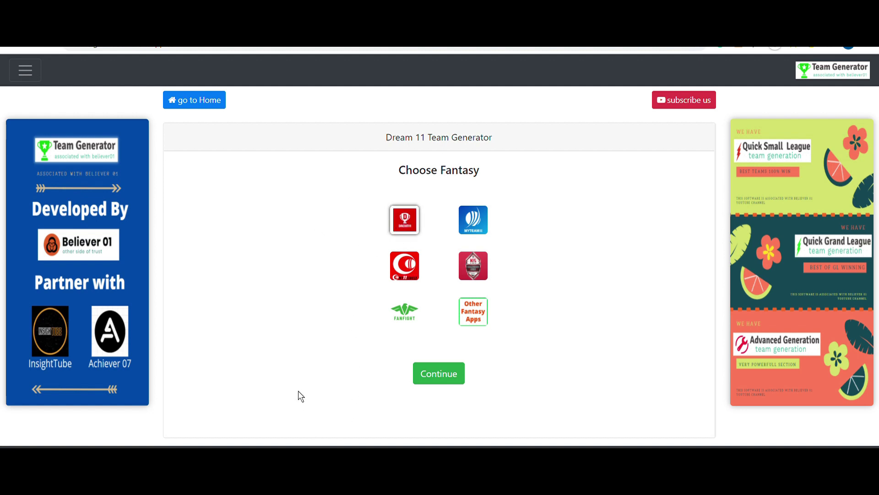
click(447, 380)
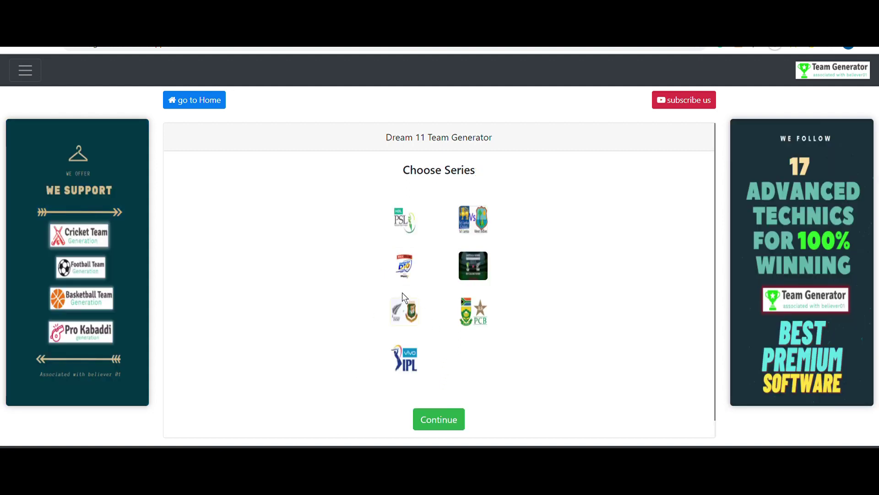
click(408, 356)
click(438, 419)
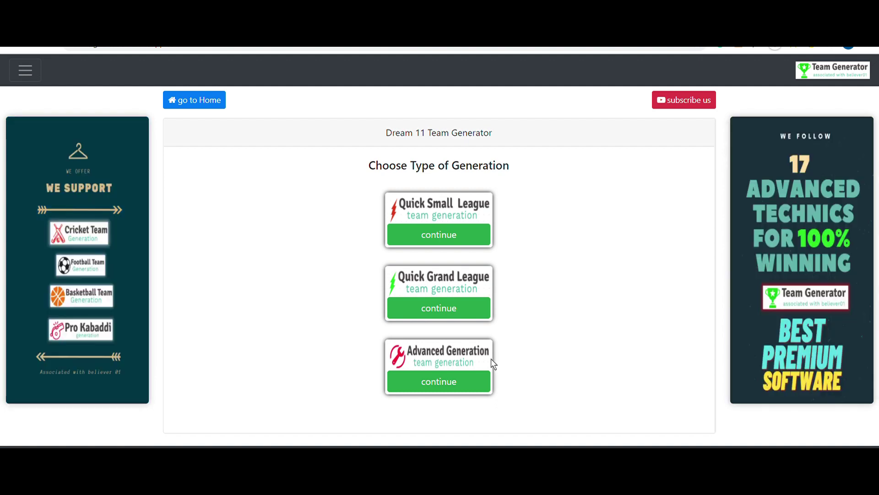
Choose advanced generation for Mumbai Indians versus Sunrisers Hyderabad and submit match number 80.
click(458, 388)
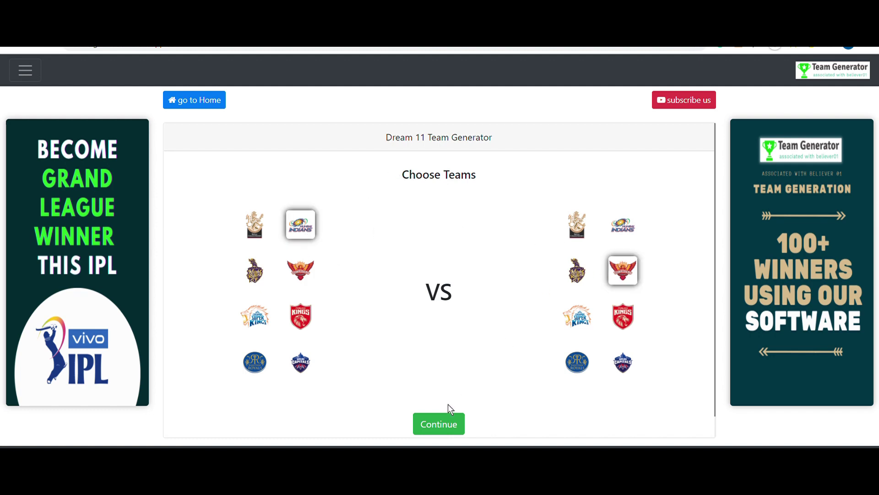
click(440, 426)
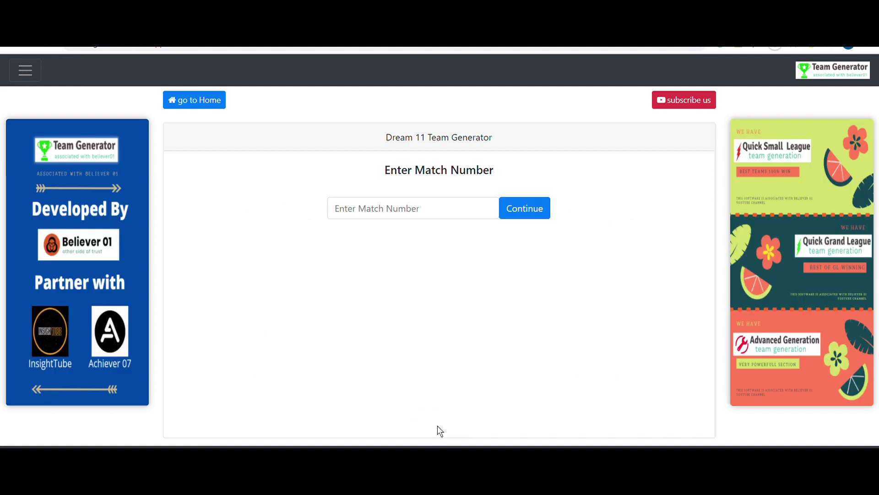
click(386, 215)
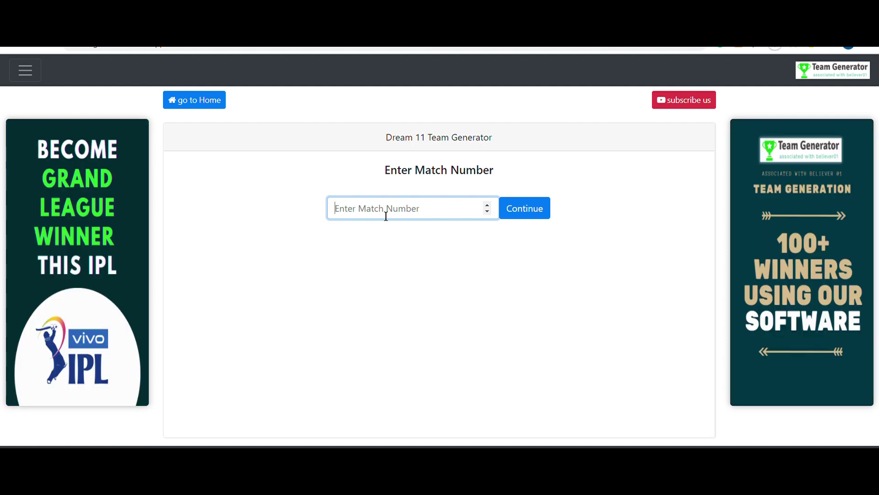
text(80)
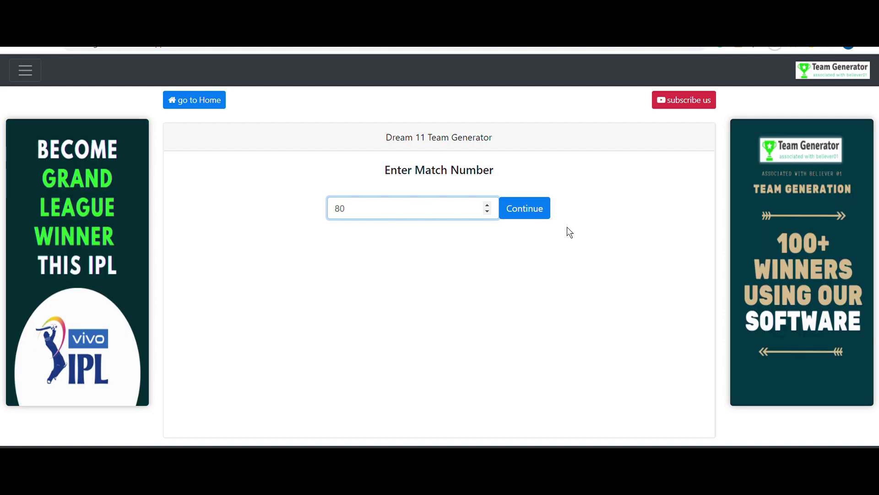
click(588, 219)
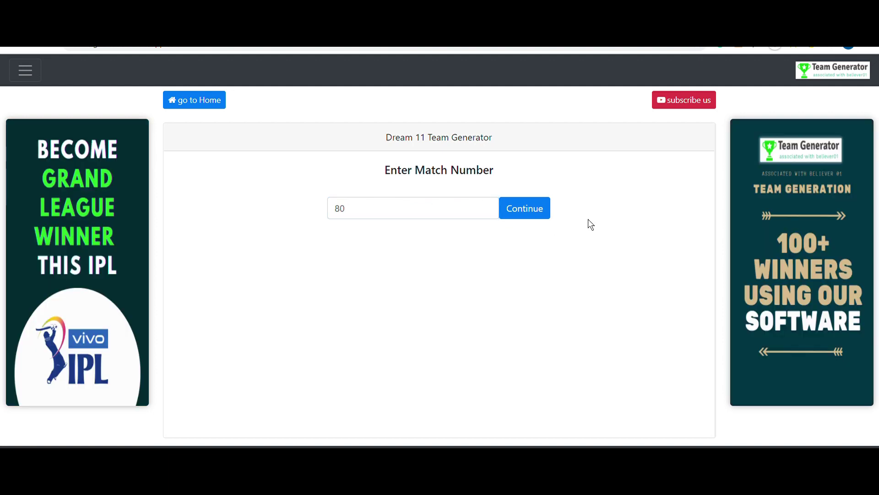
click(541, 218)
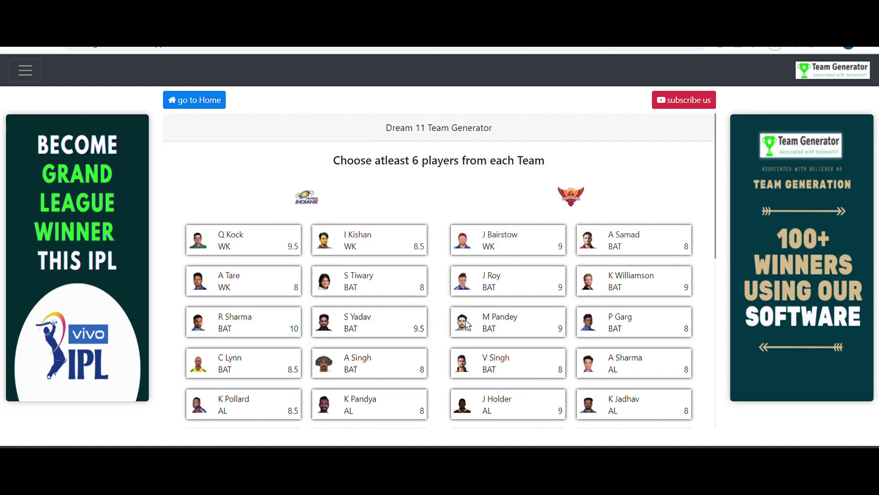
Select Mumbai Indians wicketkeepers Q Kock and I Kishan and batsmen R Sharma and S Yadav for the player pool.
scroll(426, 323, down, 1)
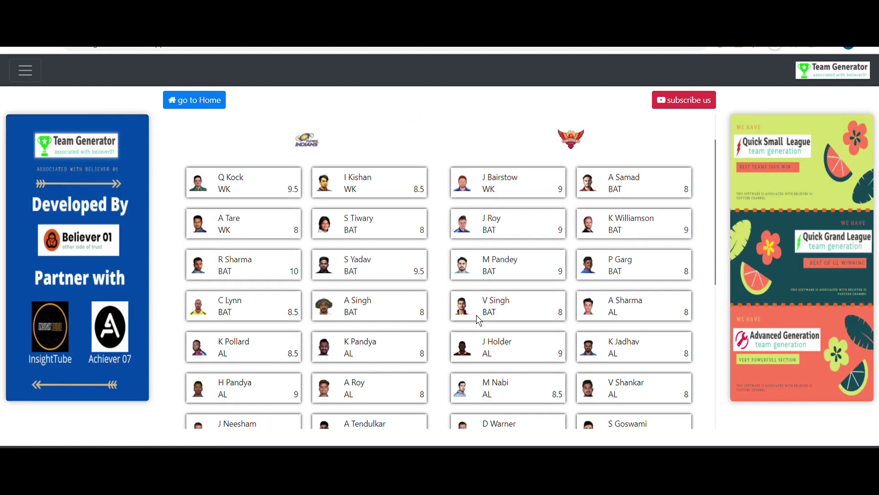
scroll(448, 309, up, 1)
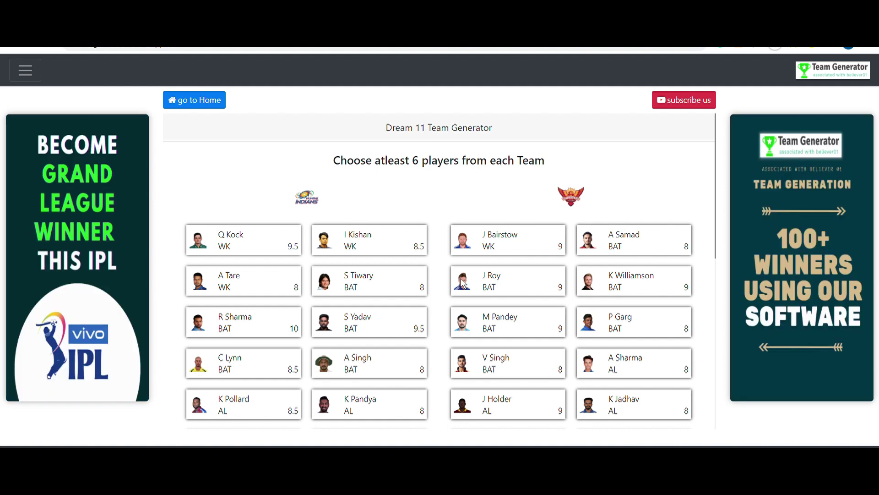
scroll(407, 285, down, 3)
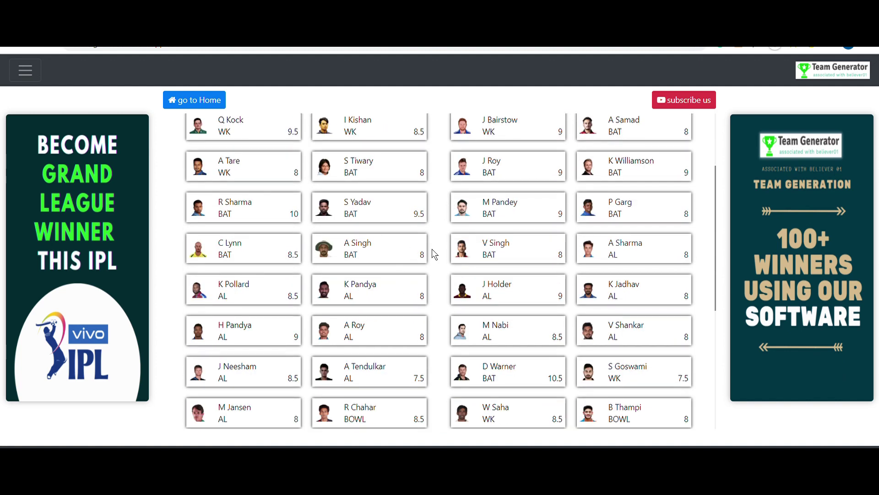
scroll(432, 252, up, 3)
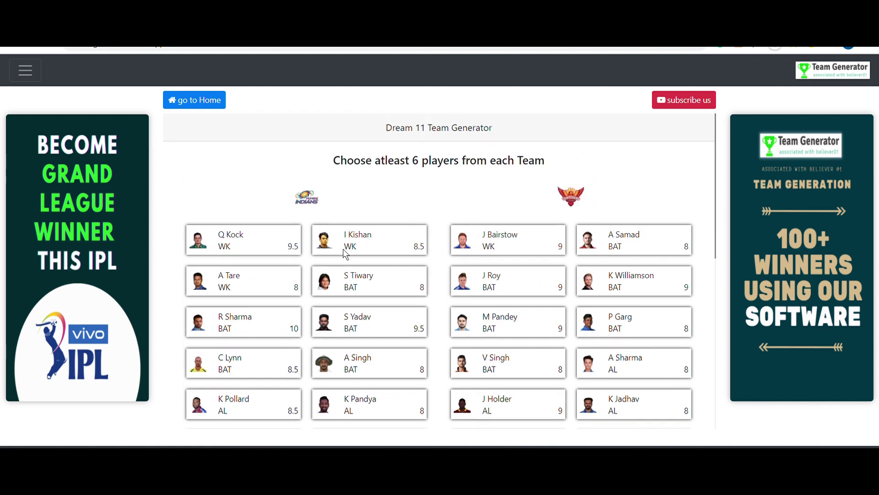
click(241, 247)
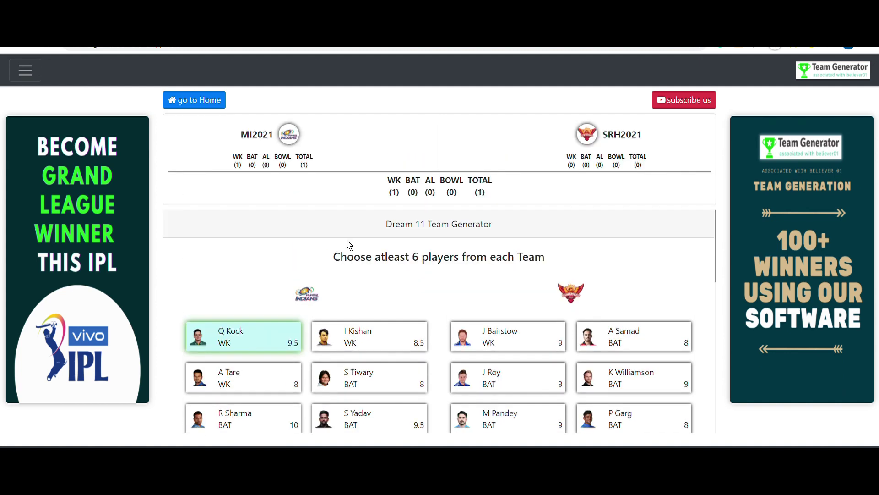
click(357, 334)
scroll(320, 328, down, 3)
click(271, 308)
click(361, 314)
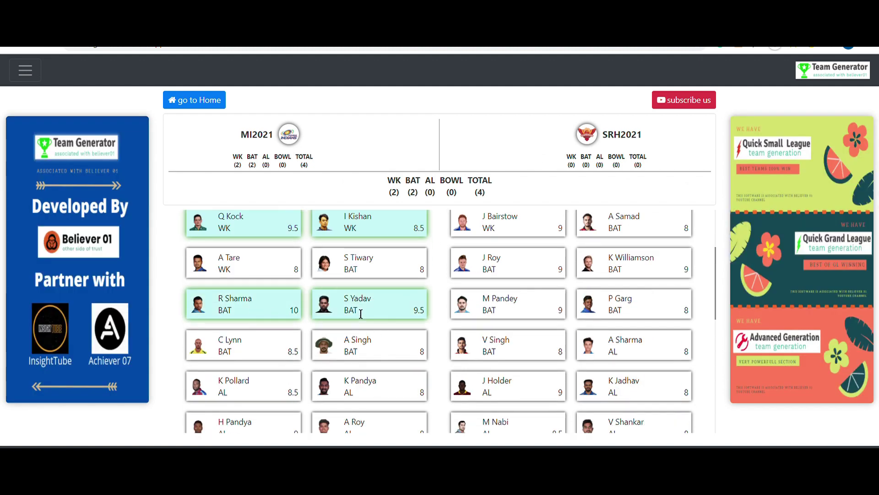
Add Mumbai Indians all-rounders K Pollard, K Pandya, H Pandya and M Jansen to the player pool.
scroll(261, 364, down, 1)
click(254, 337)
click(358, 339)
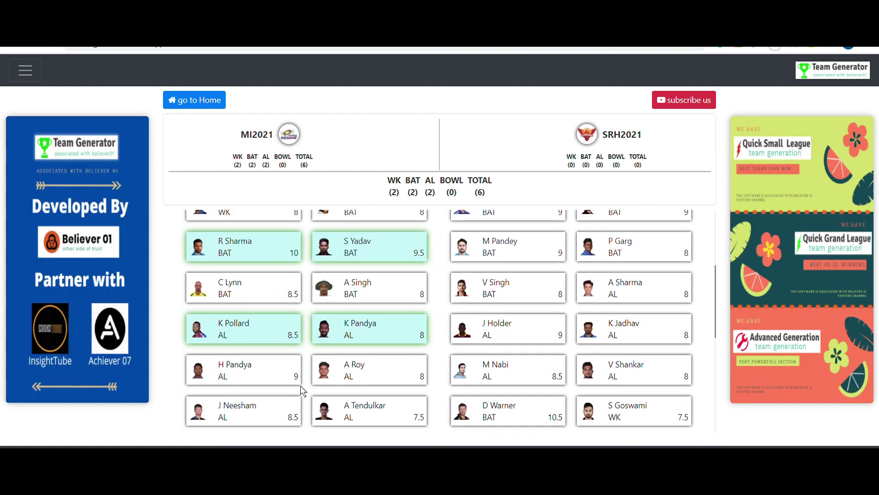
scroll(293, 357, down, 2)
click(261, 303)
click(250, 260)
click(257, 296)
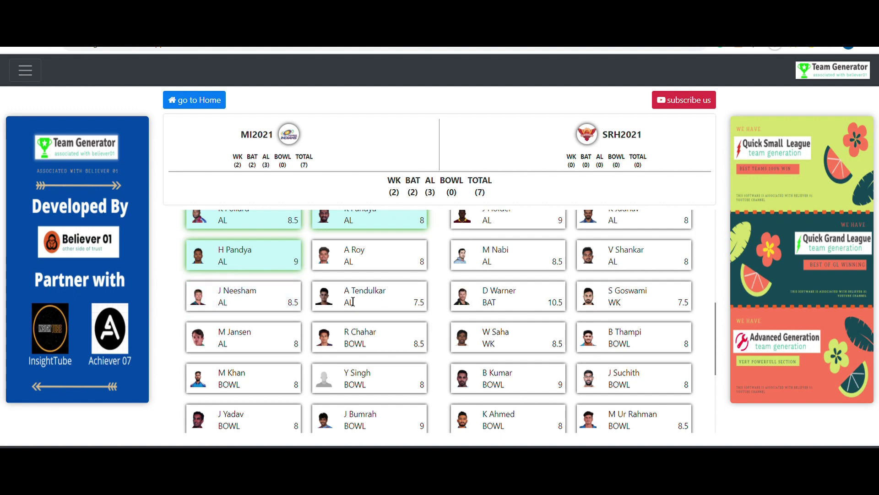
click(253, 340)
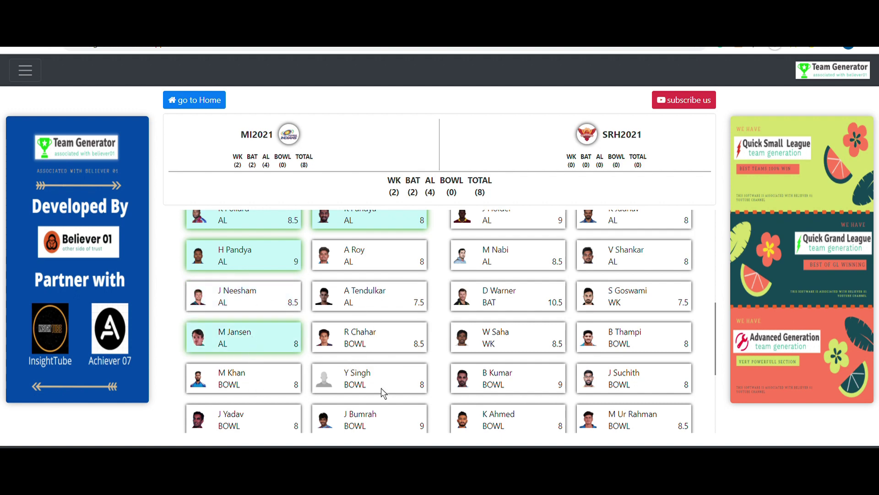
Add Mumbai Indians bowlers J Bumrah, T Boult and R Chahar to the player pool.
scroll(382, 389, down, 1)
click(372, 369)
click(360, 399)
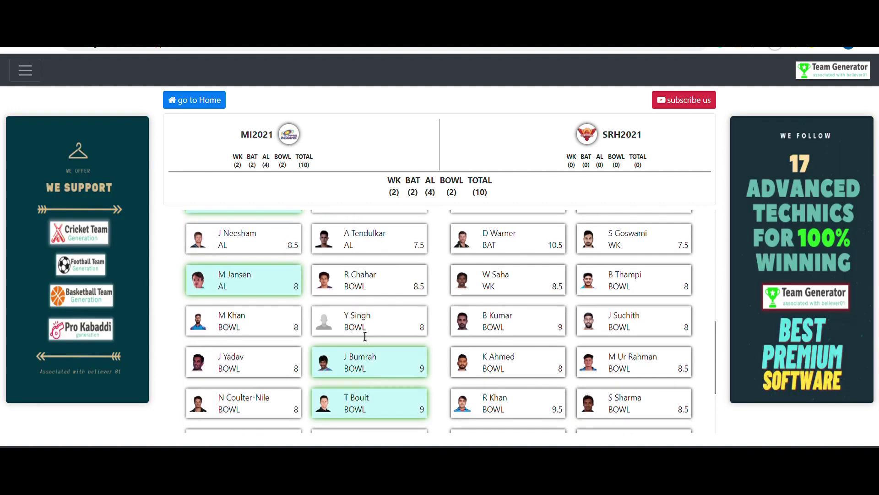
click(361, 286)
Select Sunrisers Hyderabad players J Bairstow, A Samad and M Pandey for the player pool.
scroll(438, 314, up, 5)
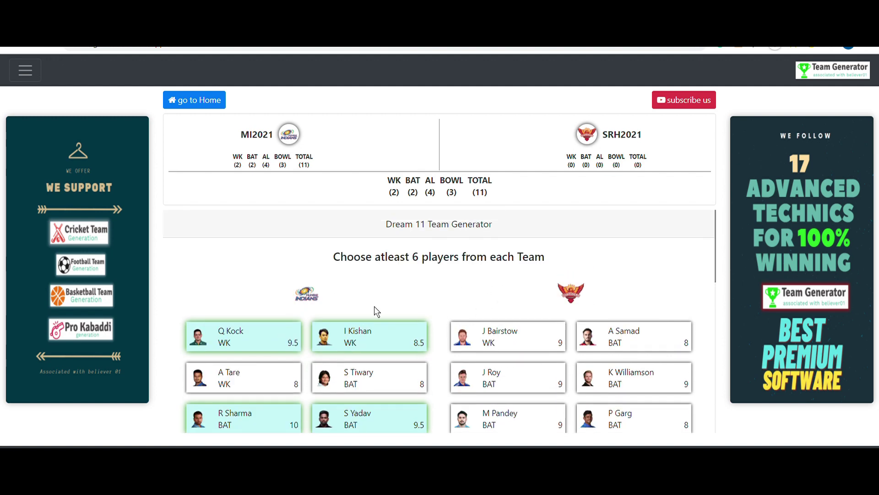
click(513, 341)
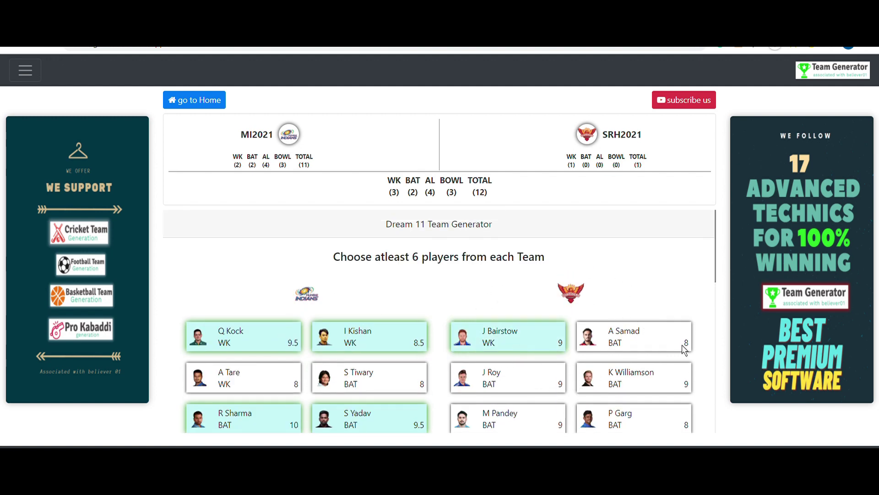
scroll(682, 344, down, 1)
click(638, 284)
click(522, 369)
Add Sunrisers Hyderabad players J Holder, V Shankar and D Warner to the player pool.
scroll(522, 369, down, 2)
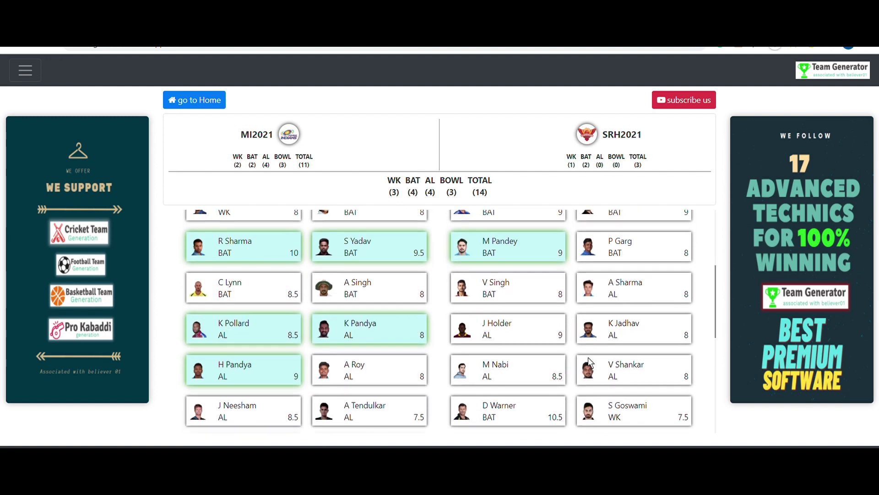
click(510, 336)
click(630, 371)
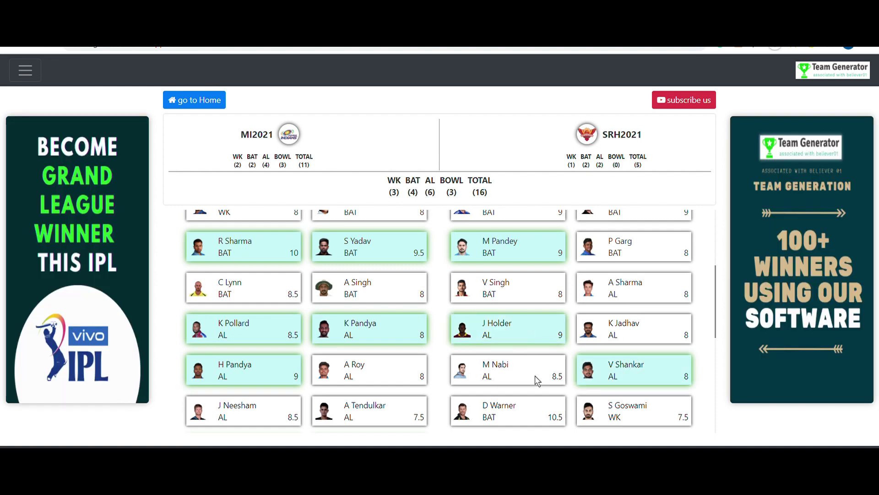
click(517, 416)
Add Sunrisers Hyderabad players W Saha, B Kumar, S Sharma, T Natarajan and R Khan, and submit the player pool.
scroll(519, 412, down, 1)
scroll(519, 409, down, 1)
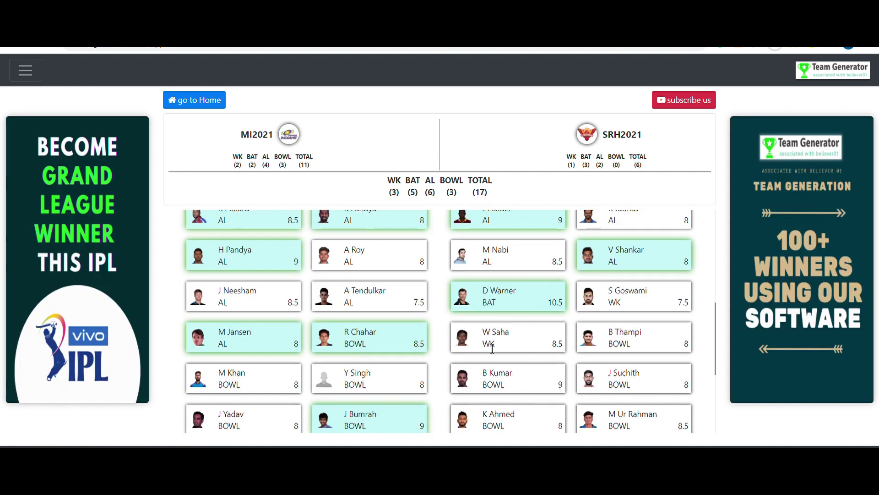
click(526, 352)
scroll(525, 350, down, 2)
click(550, 268)
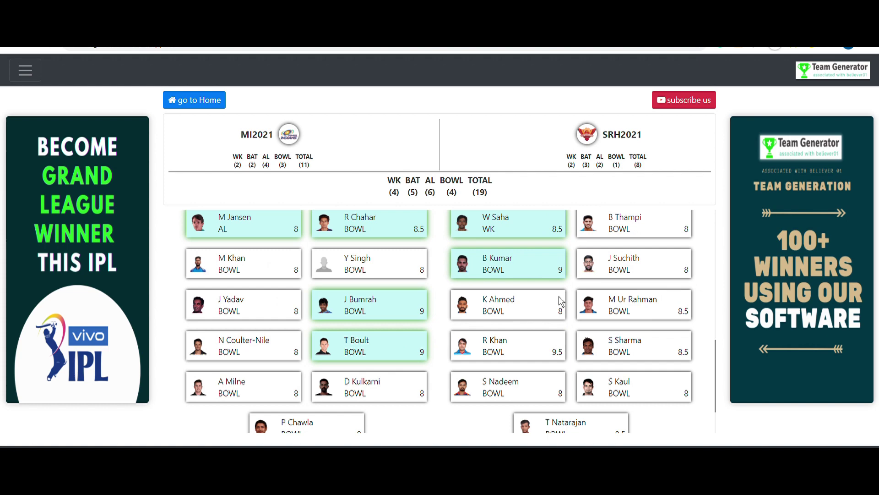
click(643, 356)
click(579, 428)
click(507, 348)
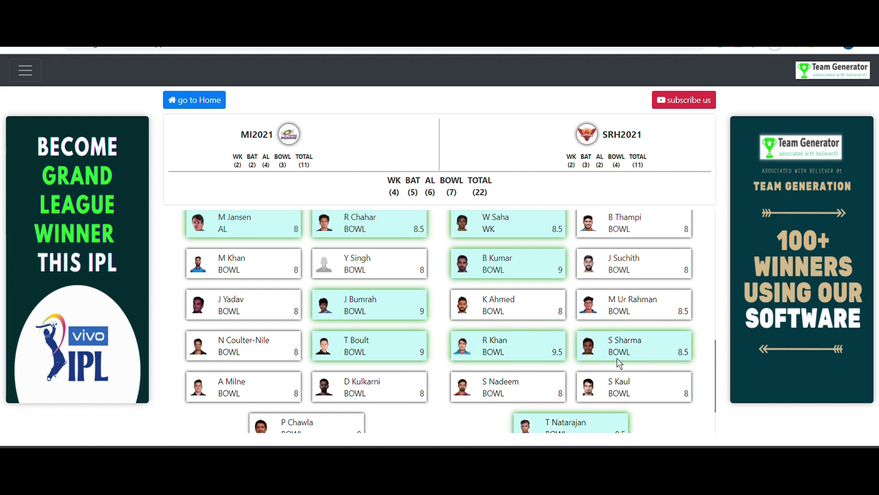
scroll(481, 366, down, 1)
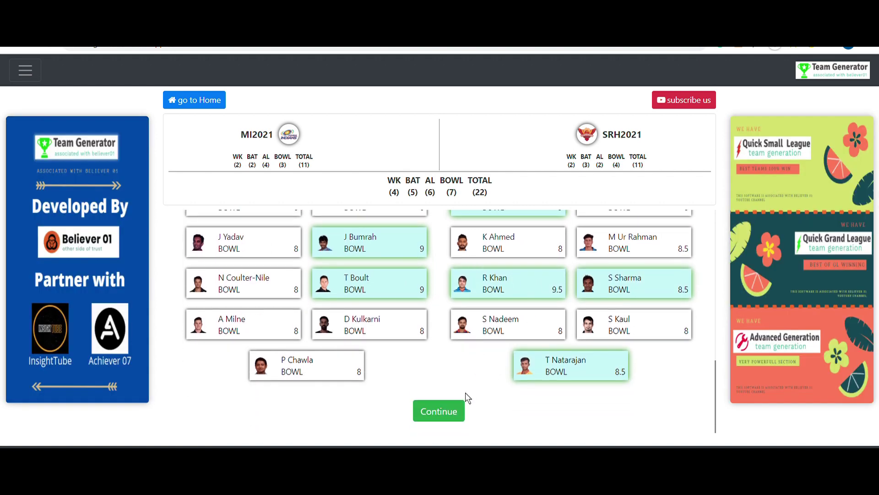
click(445, 414)
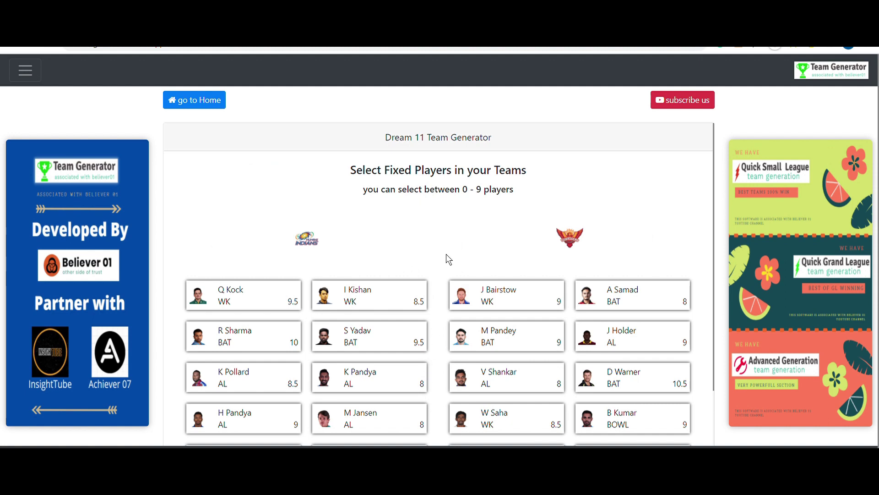
Mark D Warner, R Khan and S Yadav as fixed players in the generated teams.
scroll(445, 256, down, 3)
scroll(447, 266, up, 3)
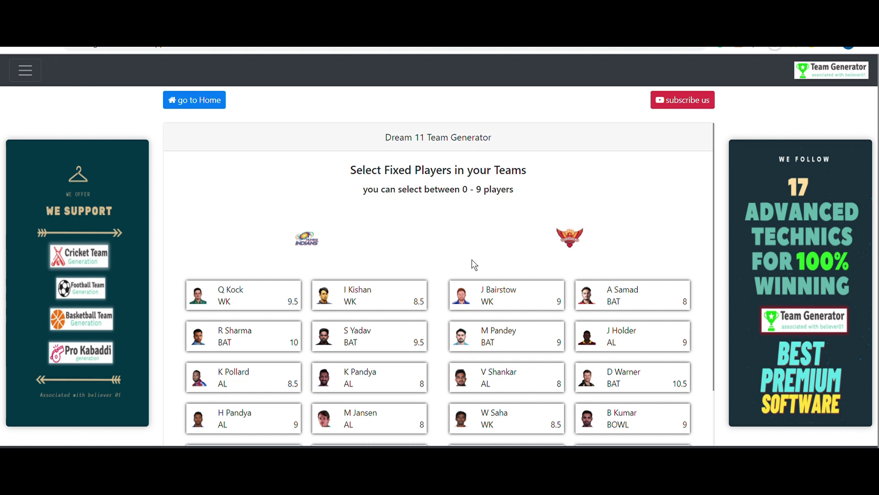
scroll(367, 295, down, 3)
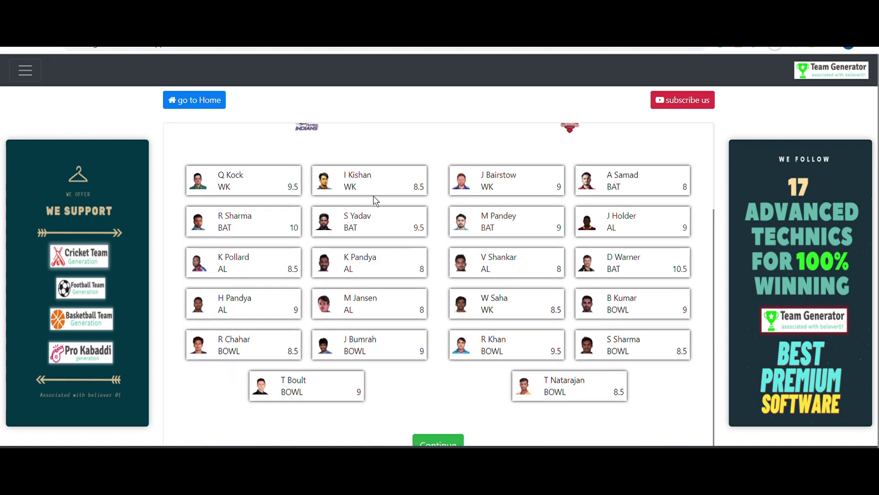
scroll(462, 301, up, 3)
scroll(462, 301, down, 3)
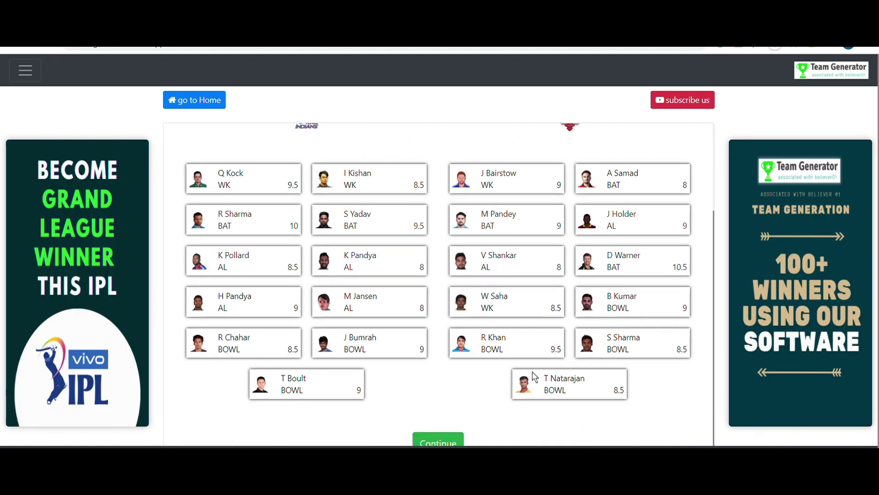
click(639, 267)
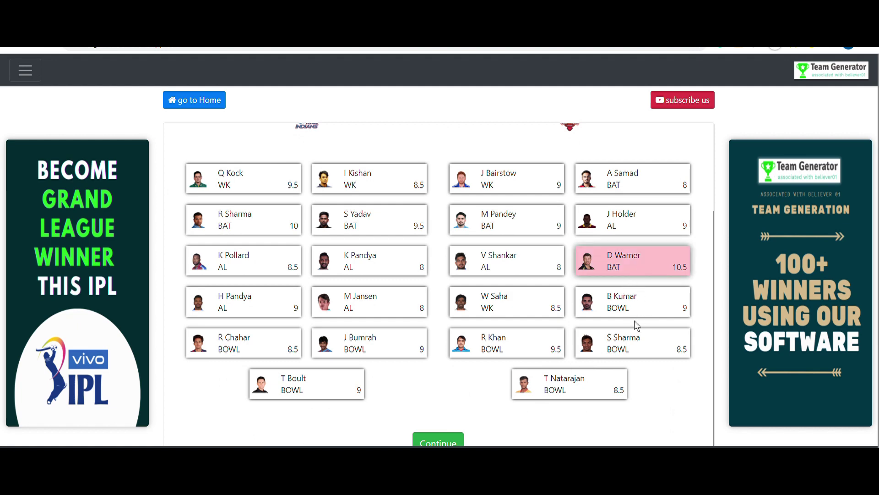
click(510, 344)
click(352, 228)
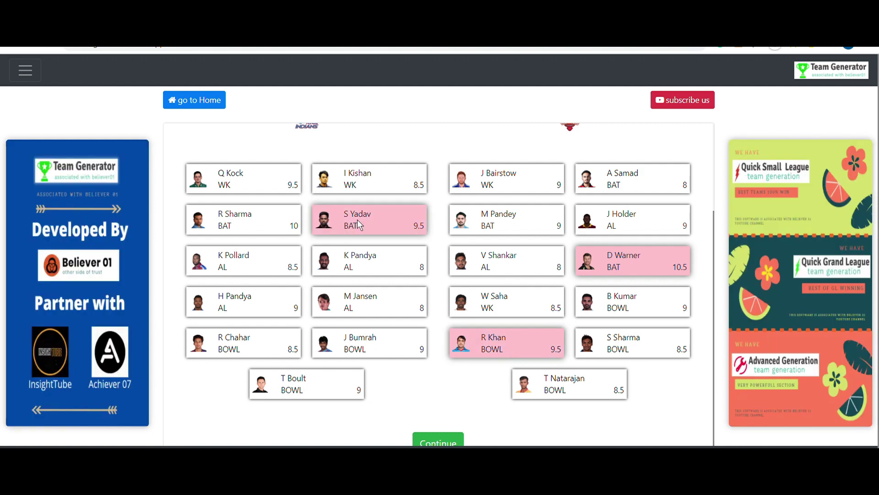
scroll(429, 271, up, 2)
scroll(431, 275, down, 2)
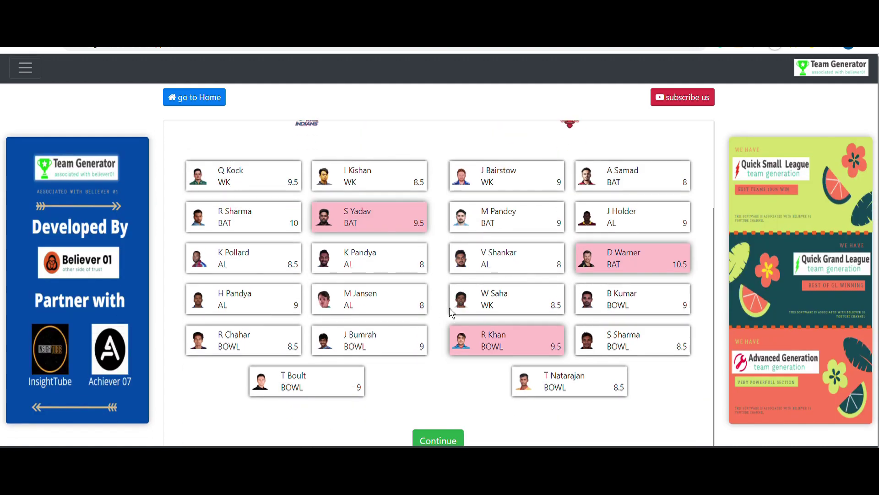
Confirm the fixed players and submit Q Kock, R Sharma, S Yadav, J Bairstow, D Warner and R Khan as captain candidates.
scroll(451, 312, down, 1)
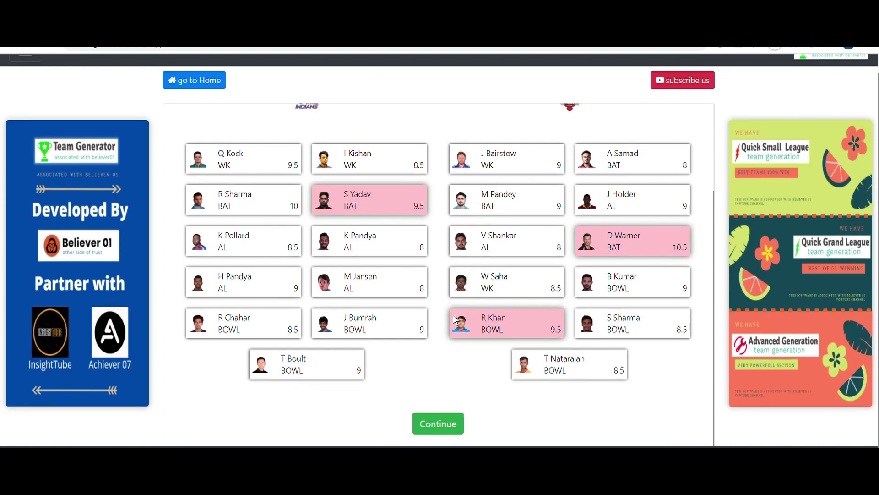
click(454, 428)
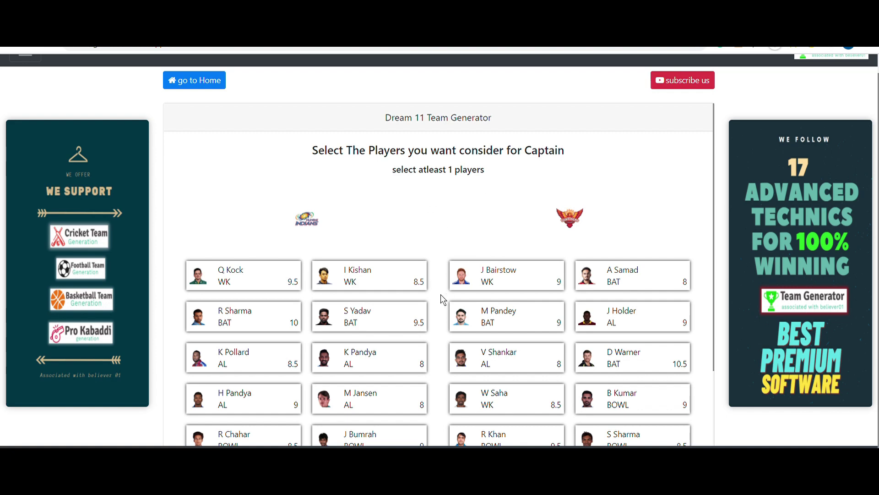
click(243, 281)
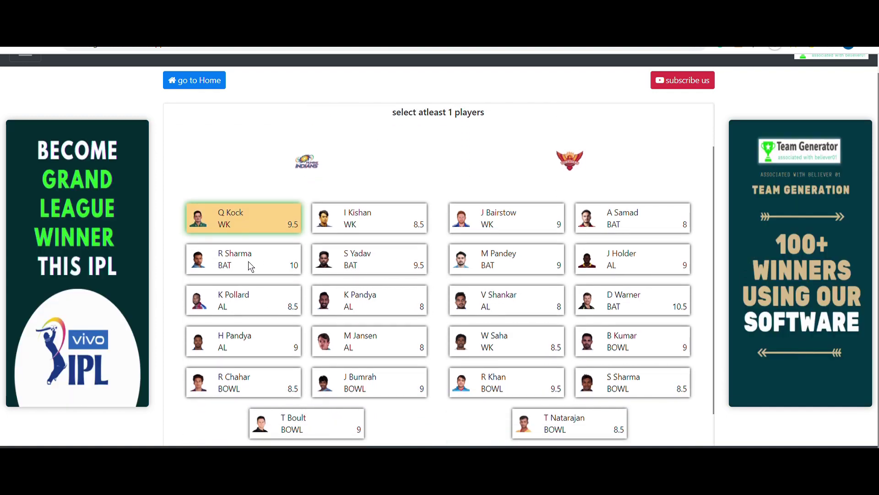
click(250, 261)
click(369, 263)
click(506, 287)
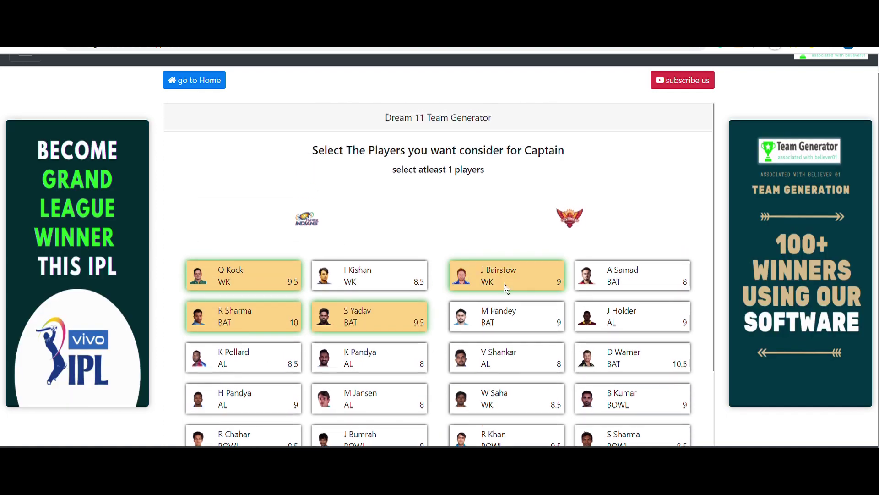
click(636, 355)
scroll(634, 354, down, 3)
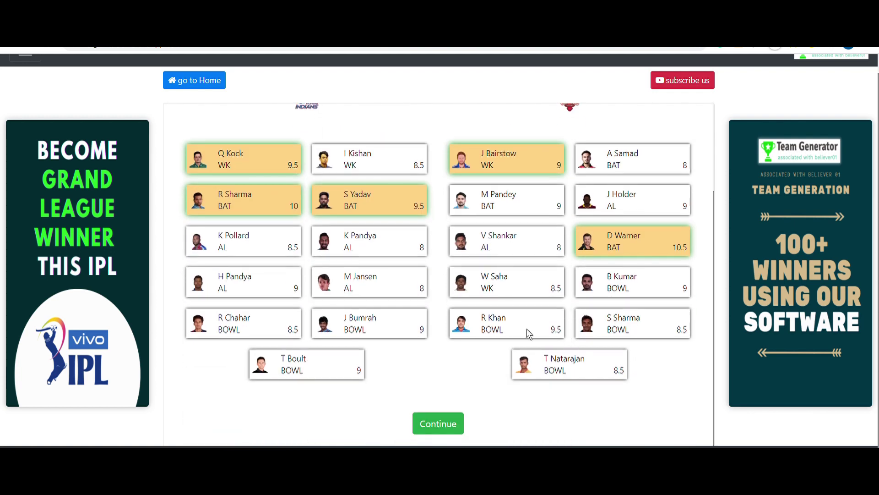
click(526, 329)
click(453, 423)
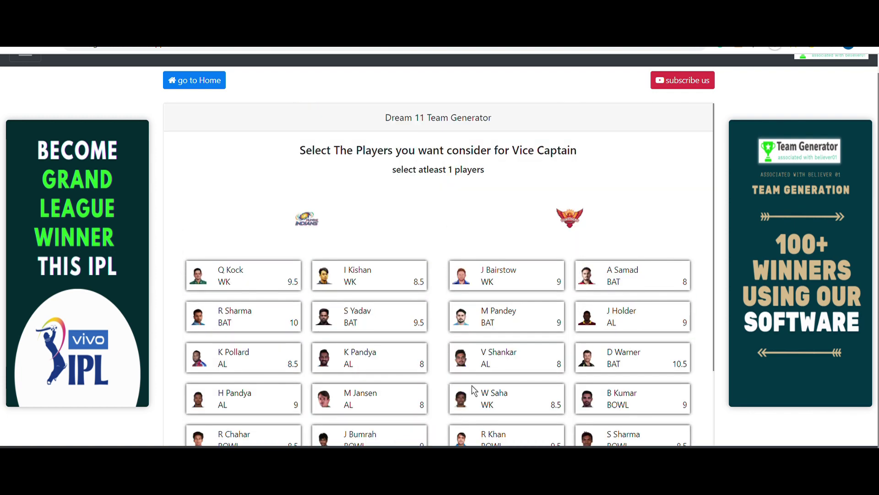
Select Mumbai Indians players Q Kock, R Sharma, S Yadav, I Kishan, H Pandya, R Chahar and J Bumrah as vice-captain candidates.
scroll(501, 274, up, 2)
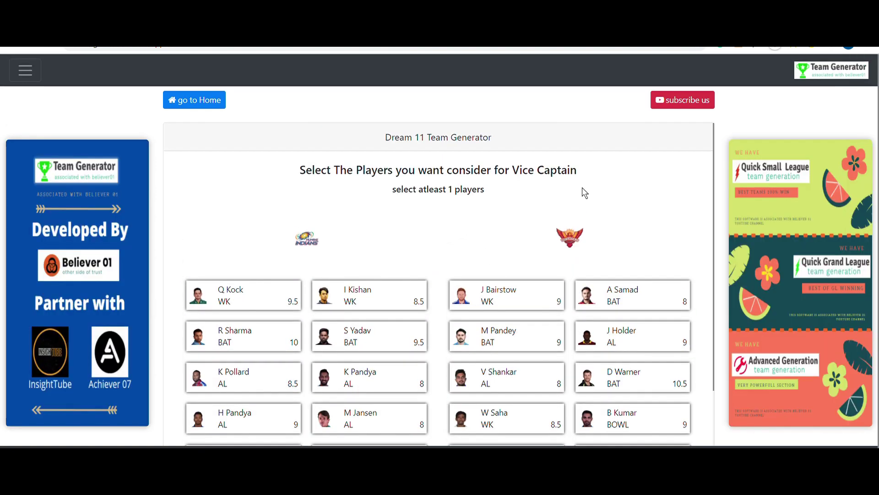
scroll(392, 239, down, 3)
click(248, 184)
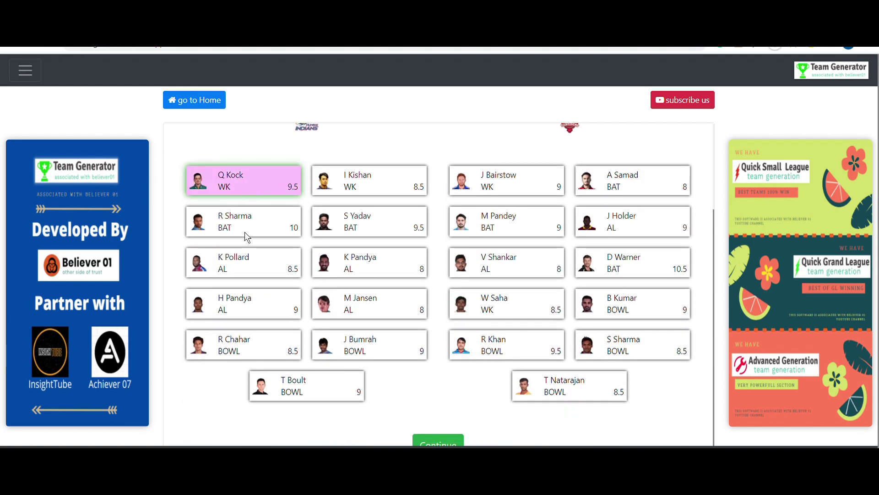
click(247, 224)
click(386, 227)
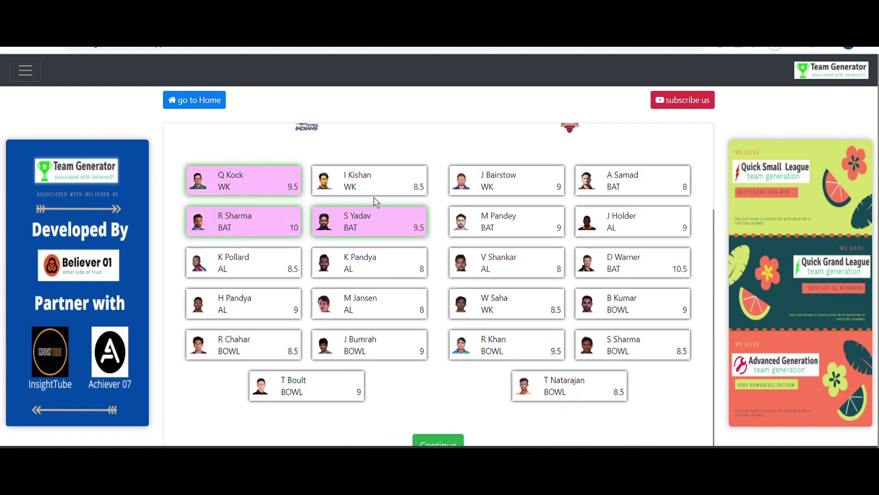
click(371, 182)
double_click(238, 257)
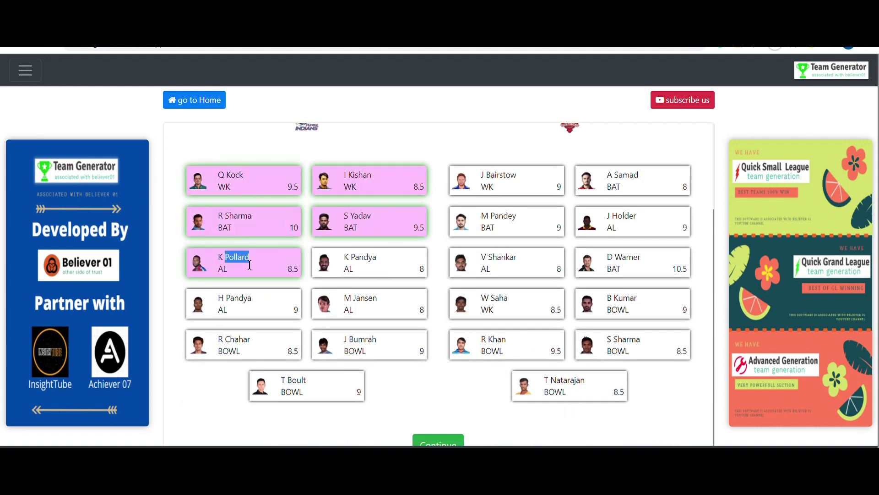
click(263, 313)
click(274, 350)
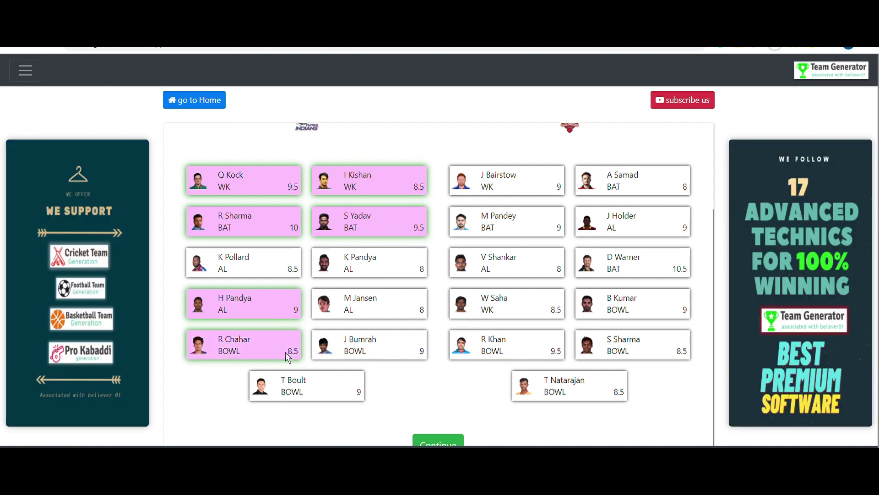
click(384, 347)
Add Sunrisers Hyderabad players J Bairstow, D Warner, R Khan, J Holder and M Pandey as vice-captain candidates and submit the selection.
scroll(476, 315, up, 3)
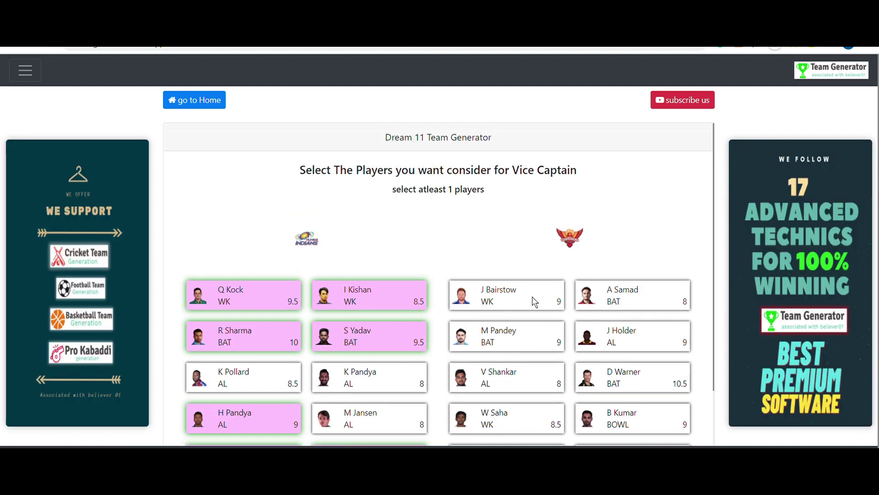
scroll(532, 296, down, 3)
click(515, 185)
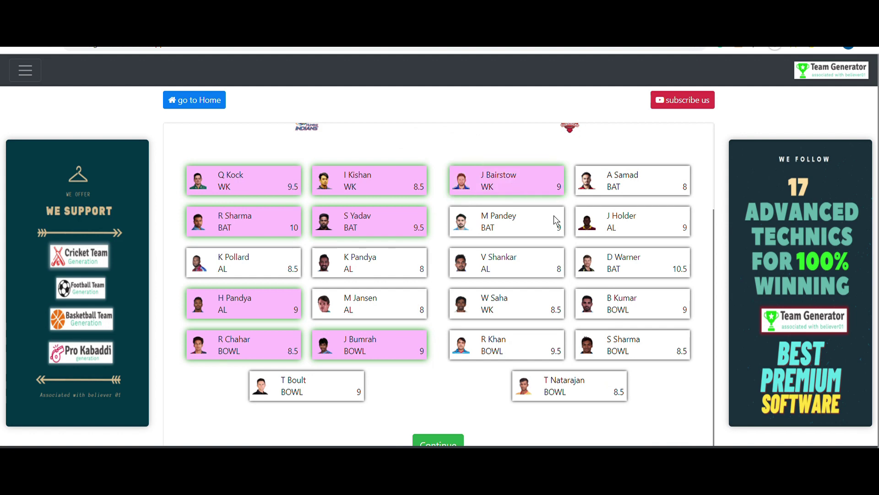
click(650, 267)
click(511, 344)
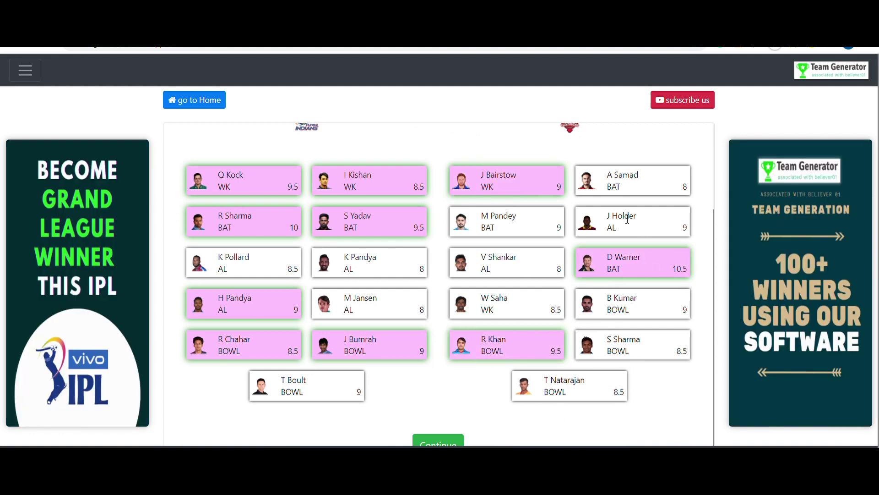
click(647, 219)
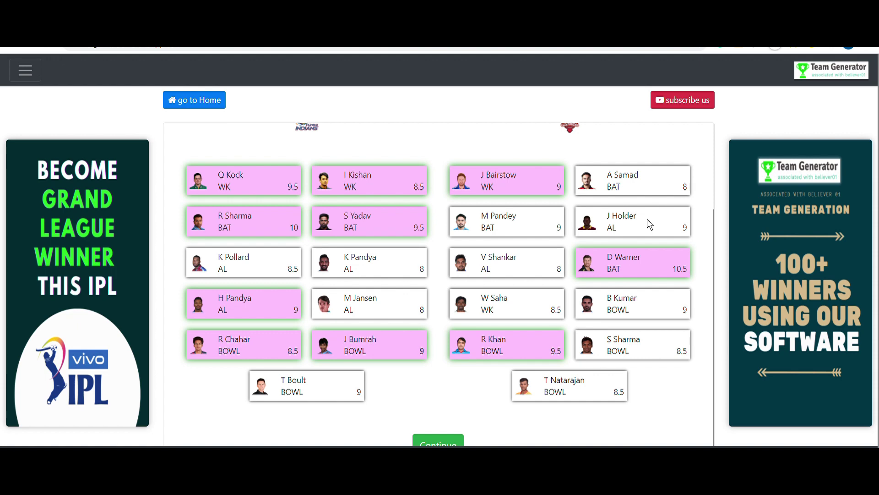
click(491, 231)
scroll(471, 354, up, 3)
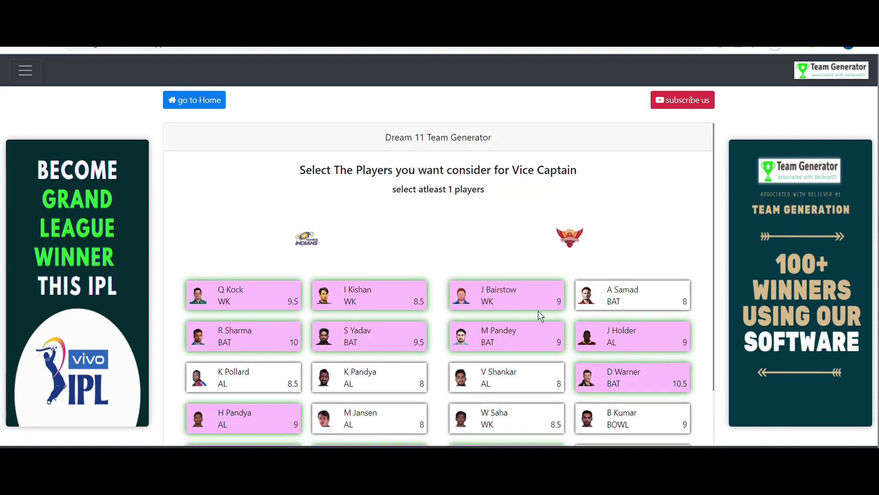
scroll(503, 312, down, 3)
scroll(444, 287, up, 2)
scroll(448, 352, down, 2)
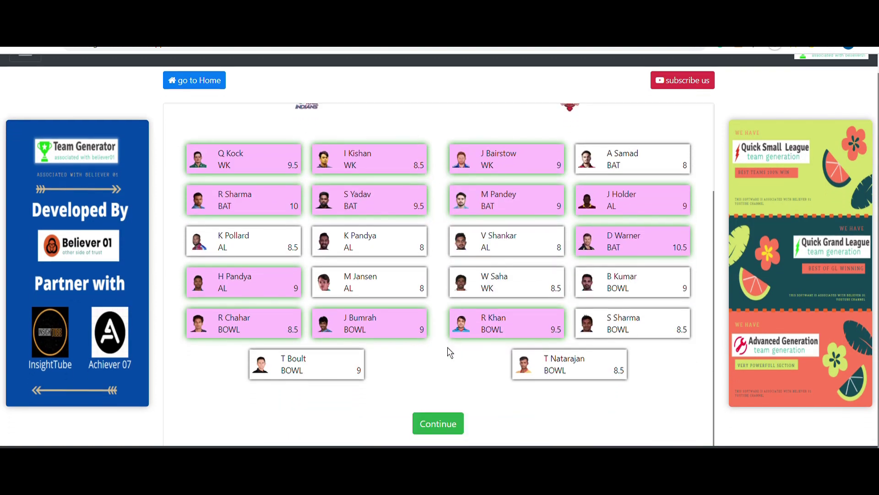
click(439, 430)
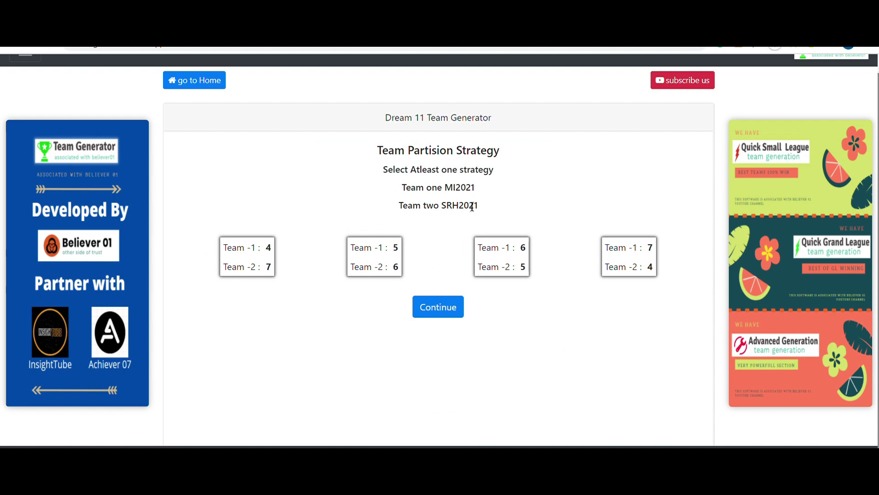
Choose the 5–6 and 6–5 team partition strategies for MI2021 and SRH2021 and submit them.
click(377, 254)
click(504, 259)
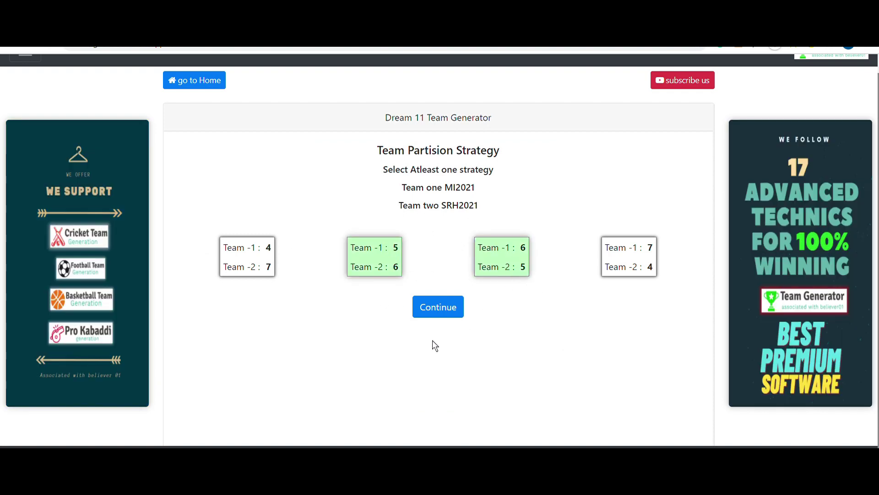
click(438, 307)
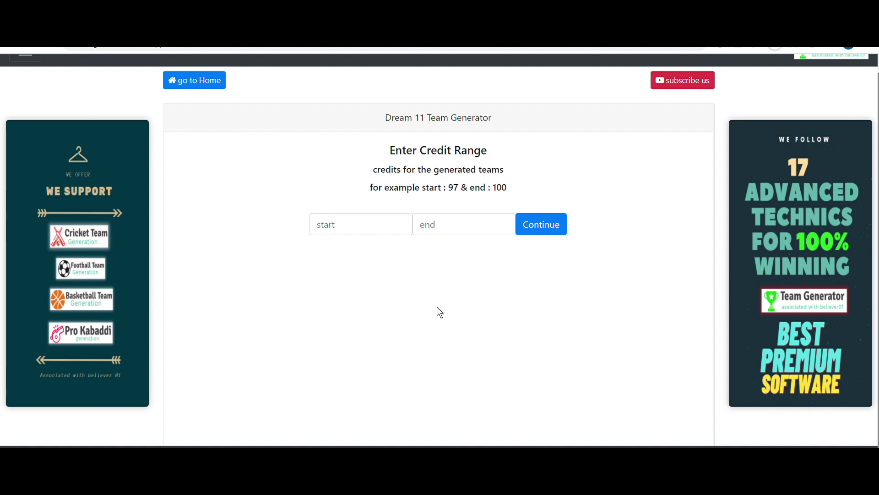
Set the credit range for the generated teams from 99 to 100 and submit it.
click(343, 235)
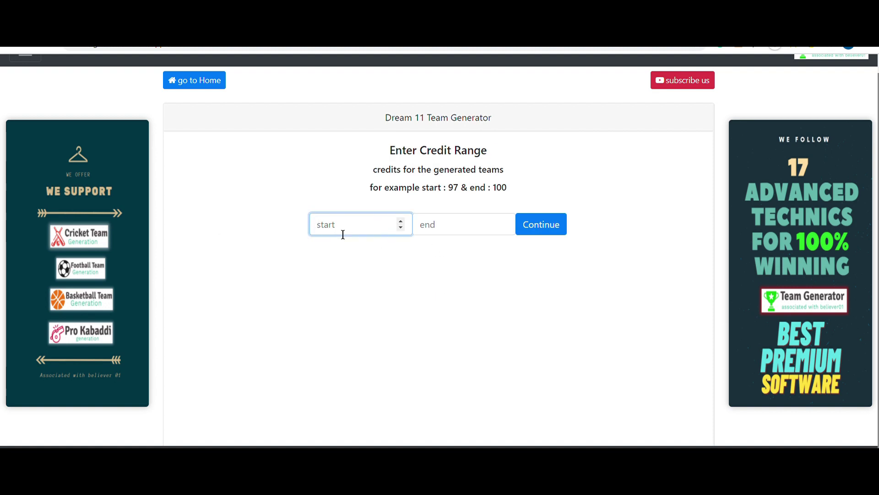
text(99)
click(447, 225)
text(100)
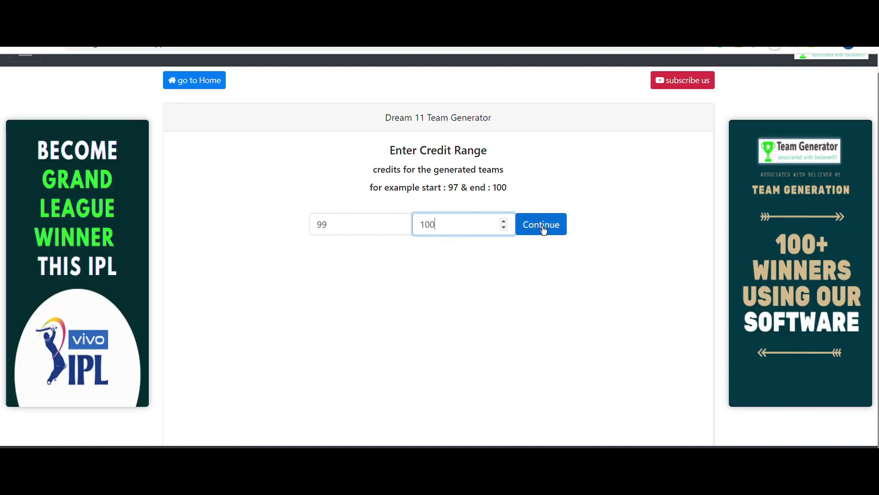
click(548, 230)
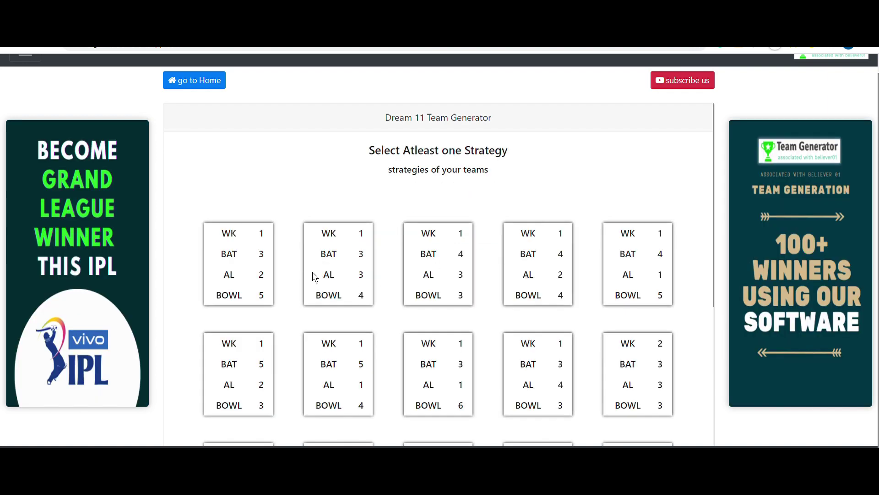
Select the WK-BAT-AL-BOWL strategies 2-3-2-4, 2-4-2-3 and 2-3-3-3 for the teams and submit them.
scroll(394, 271, down, 3)
scroll(388, 279, up, 3)
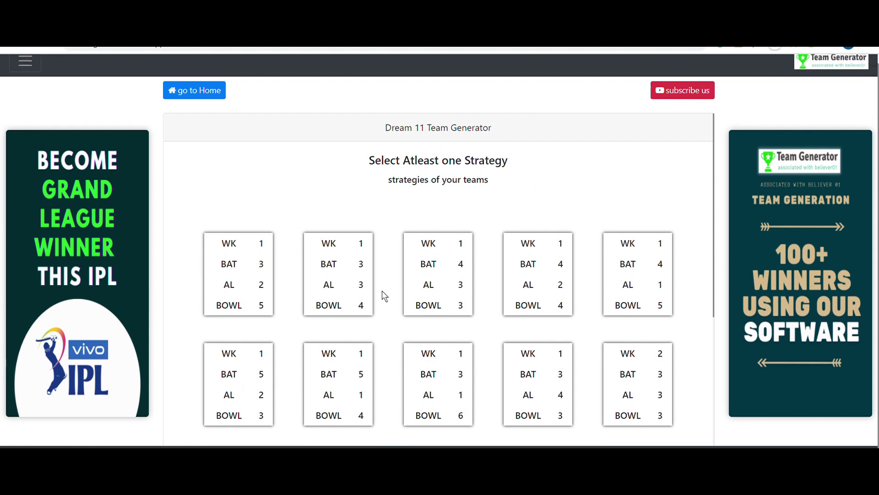
scroll(452, 271, down, 3)
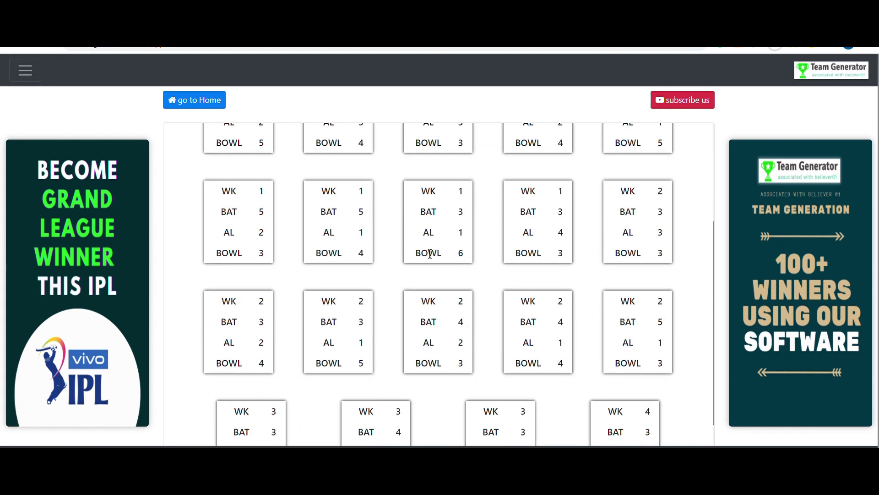
click(268, 344)
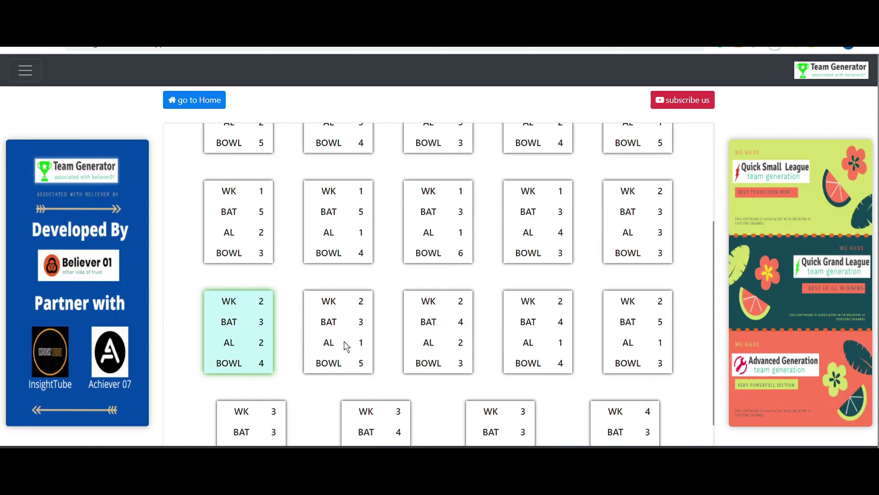
click(456, 343)
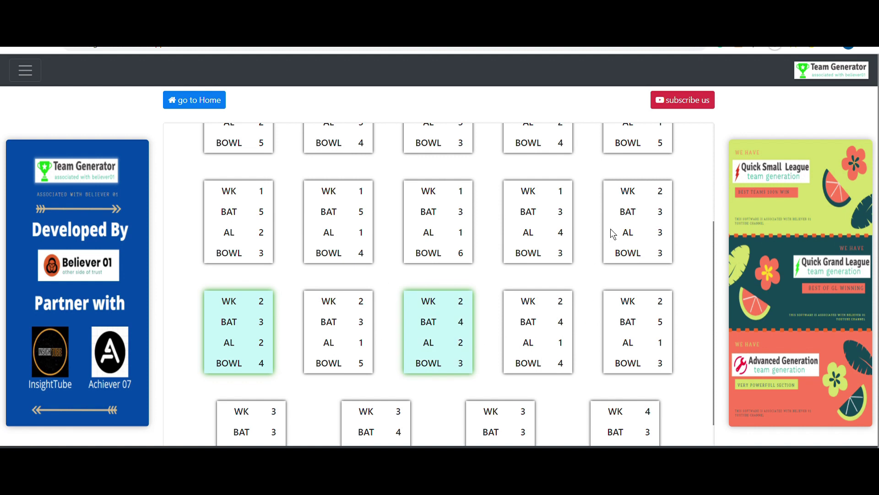
click(655, 229)
scroll(572, 306, down, 2)
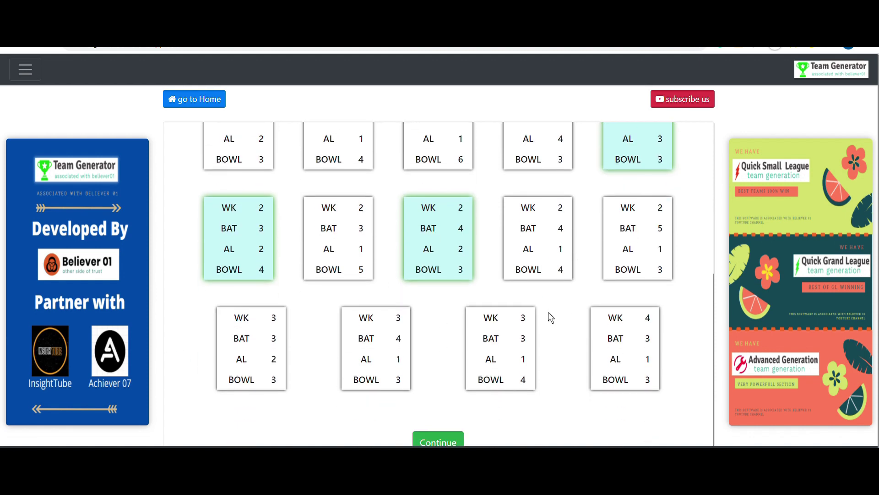
click(438, 423)
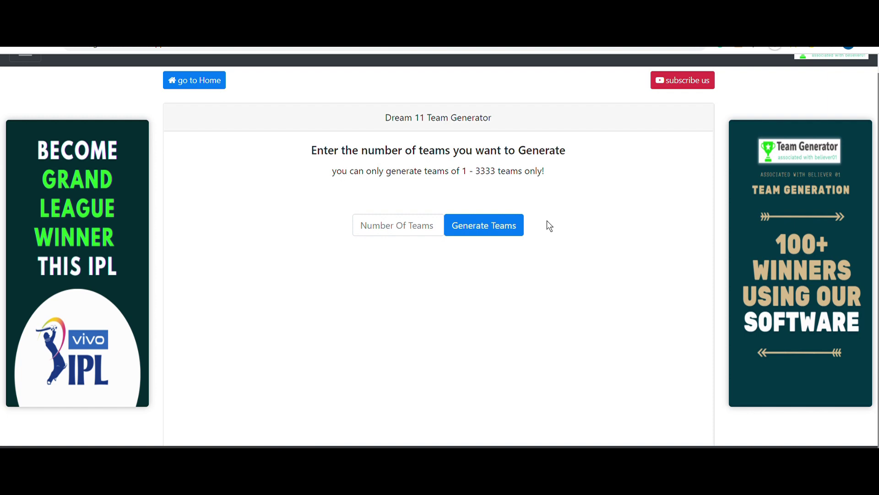
Set the number of teams to 11 and generate them.
click(383, 232)
text(11)
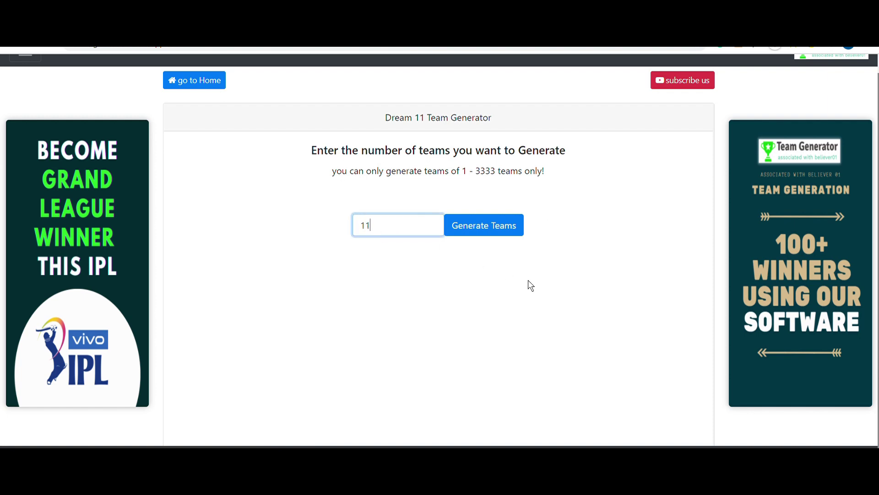
click(557, 287)
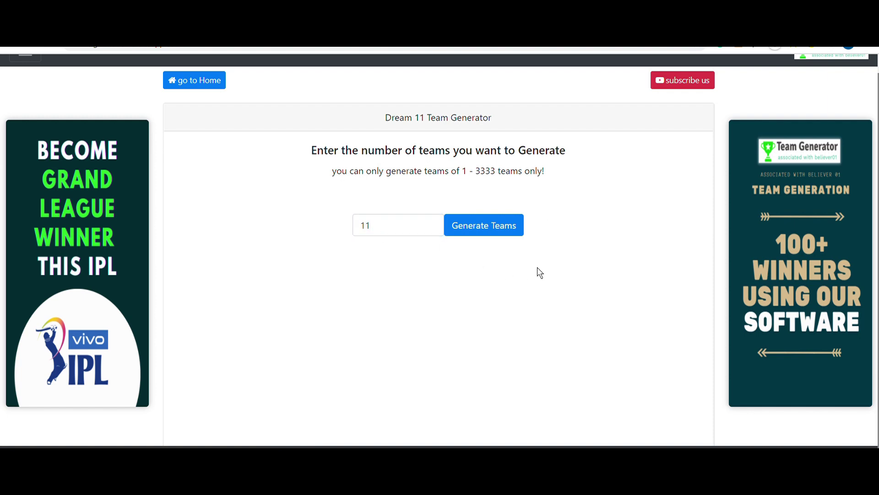
click(481, 233)
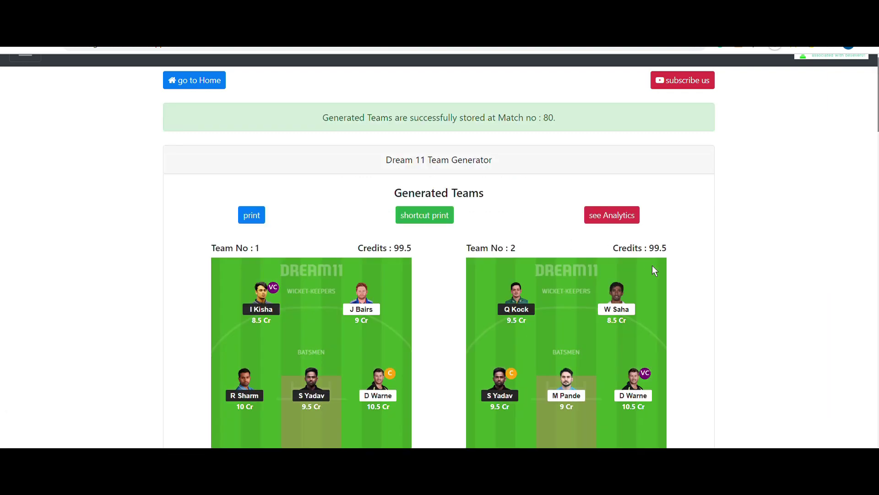
Examine the generated teams, checking their players, captains, vice-captains and credits.
scroll(625, 290, down, 13)
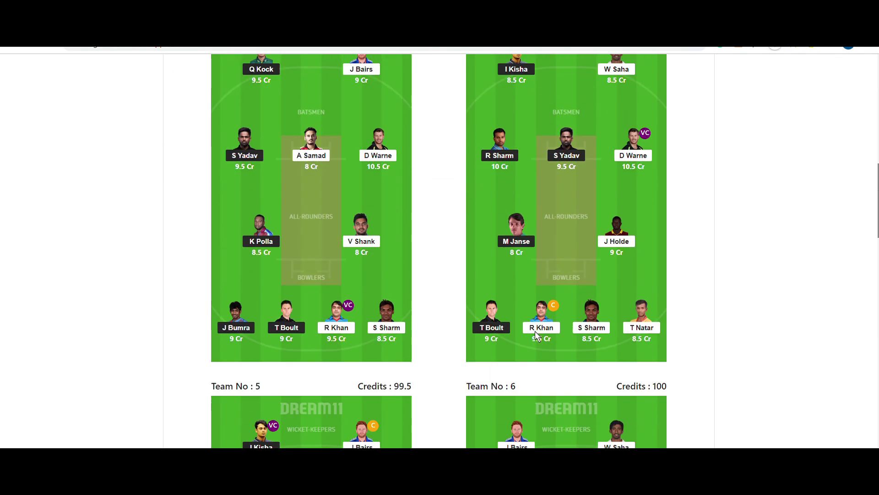
scroll(541, 335, up, 3)
scroll(536, 341, up, 13)
scroll(530, 345, down, 12)
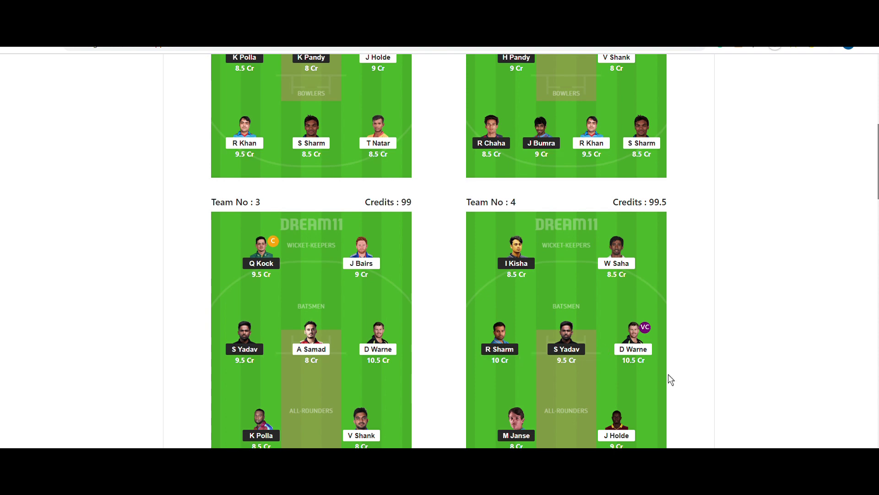
scroll(667, 379, up, 13)
scroll(456, 392, down, 12)
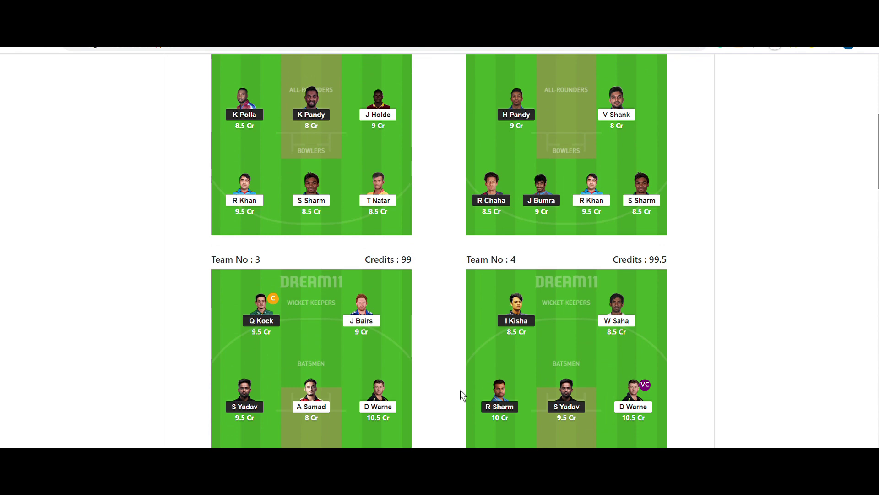
scroll(439, 405, up, 10)
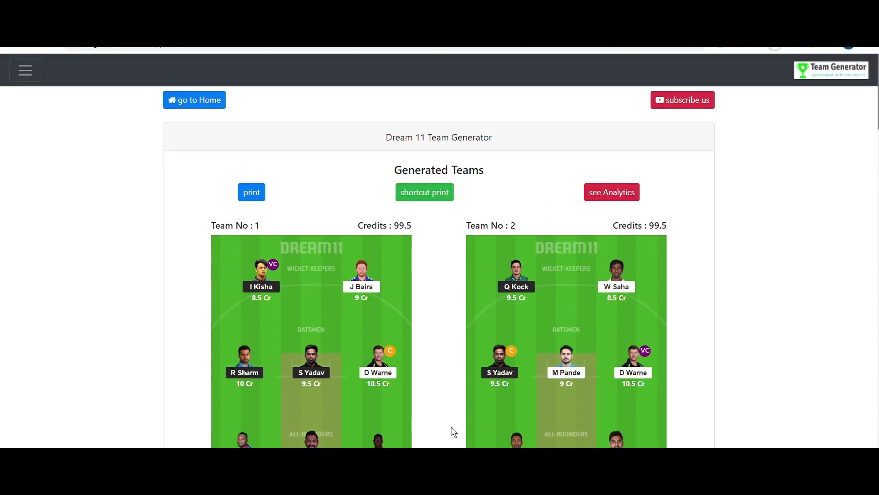
scroll(452, 427, down, 6)
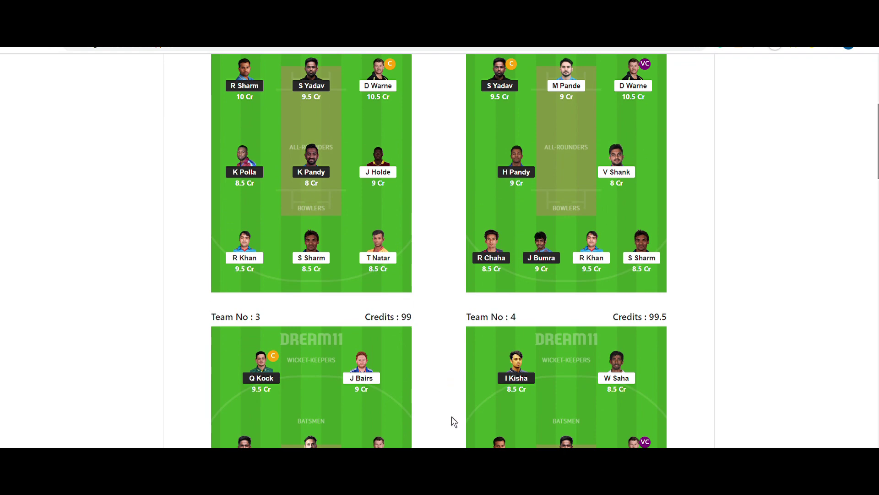
scroll(437, 430, up, 5)
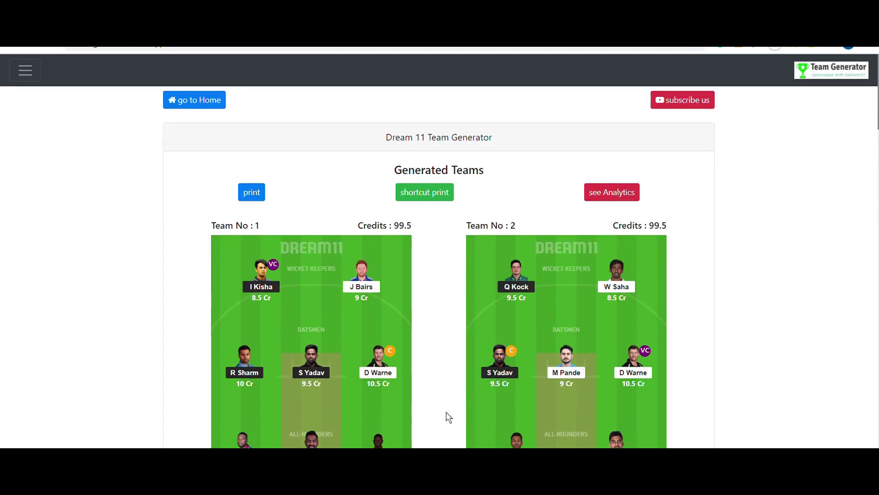
scroll(445, 417, down, 3)
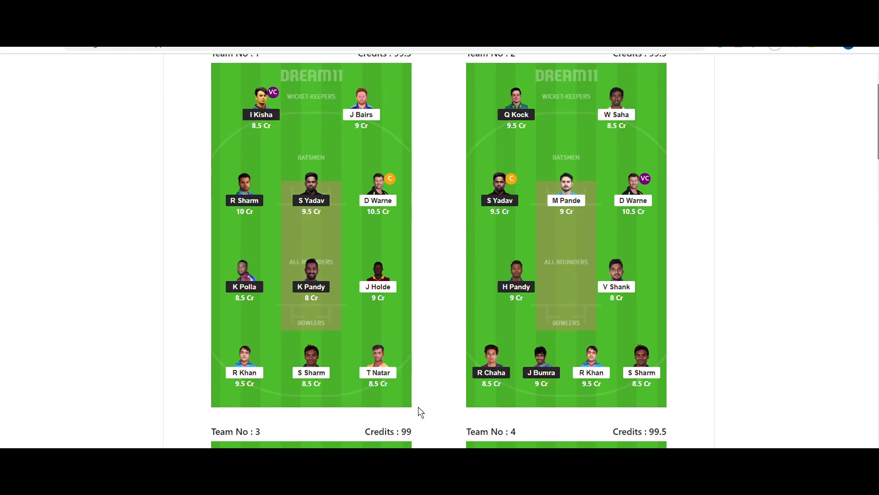